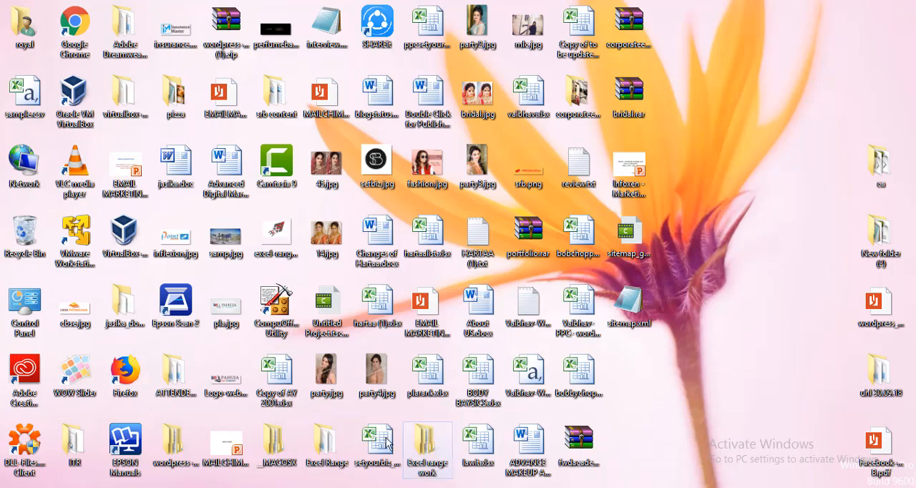
Open sitemap.xml from the desktop in Notepad, review its URL entries full screen, and put the window away.
{"action": "mouse_move", "coordinate": [274, 485]}
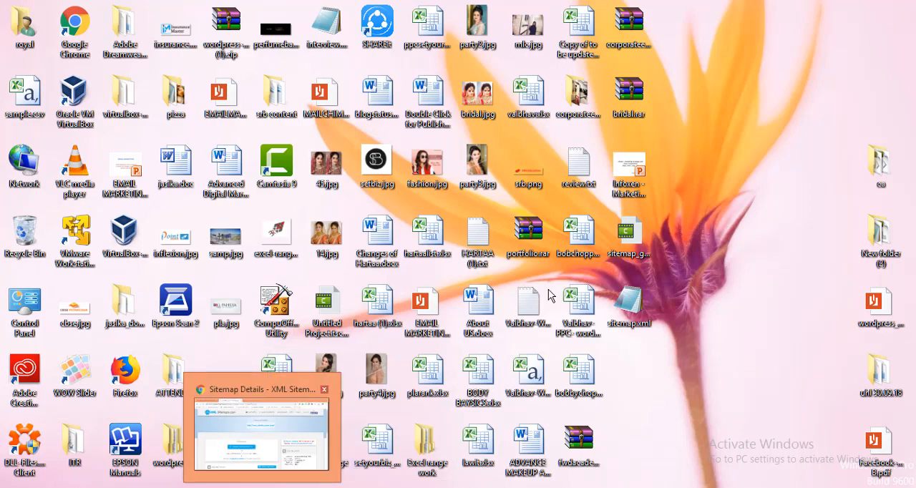
{"action": "double_click", "coordinate": [628, 308]}
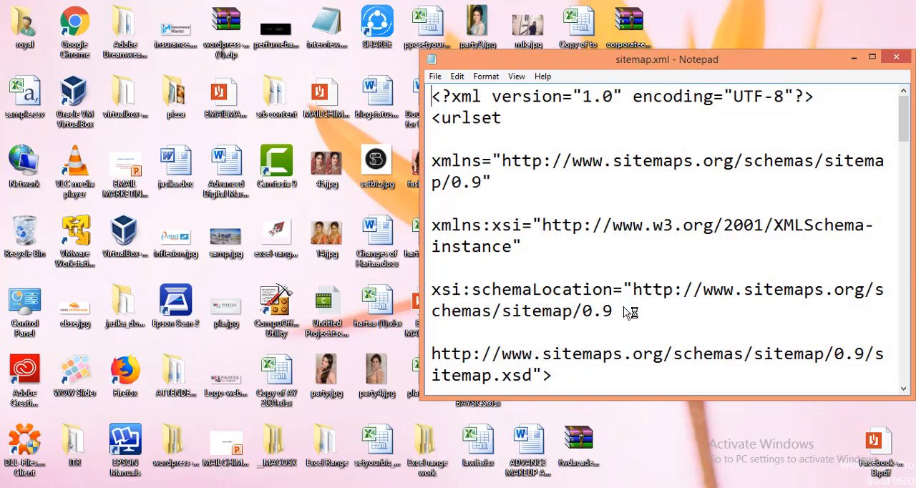
{"action": "left_click", "coordinate": [877, 62]}
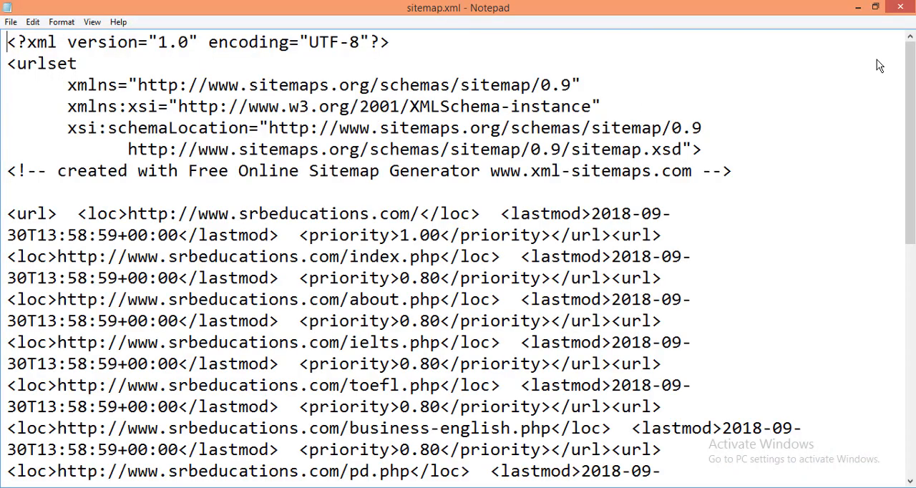
{"action": "left_click", "coordinate": [856, 7]}
Switch to Chrome and bring up the open SRB Educations home page.
{"action": "left_click", "coordinate": [75, 487]}
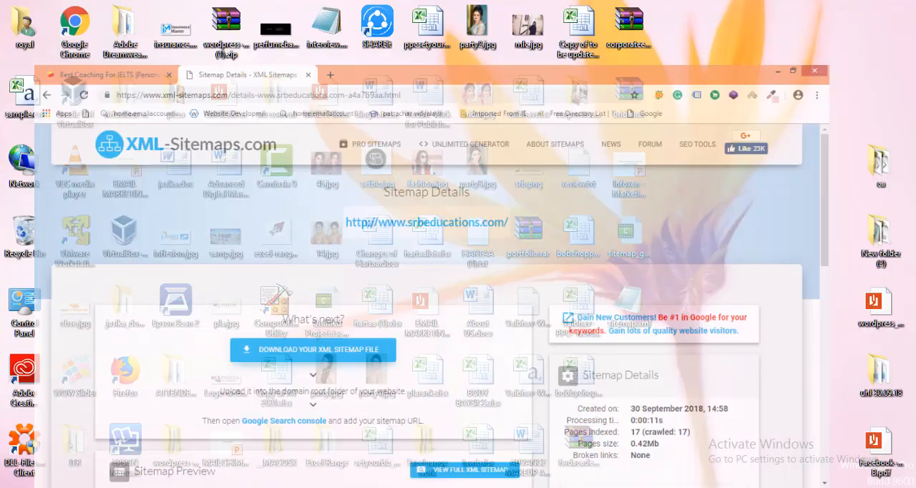
{"action": "left_click", "coordinate": [93, 13]}
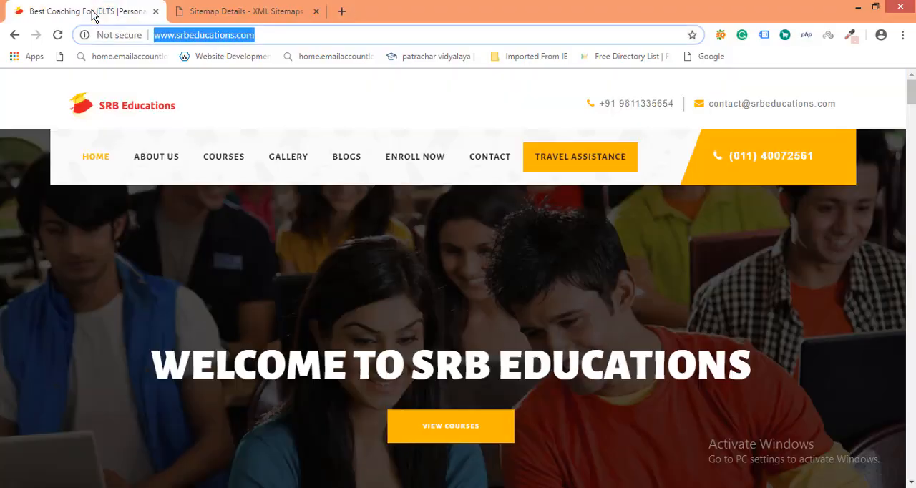
{"action": "left_click", "coordinate": [30, 94]}
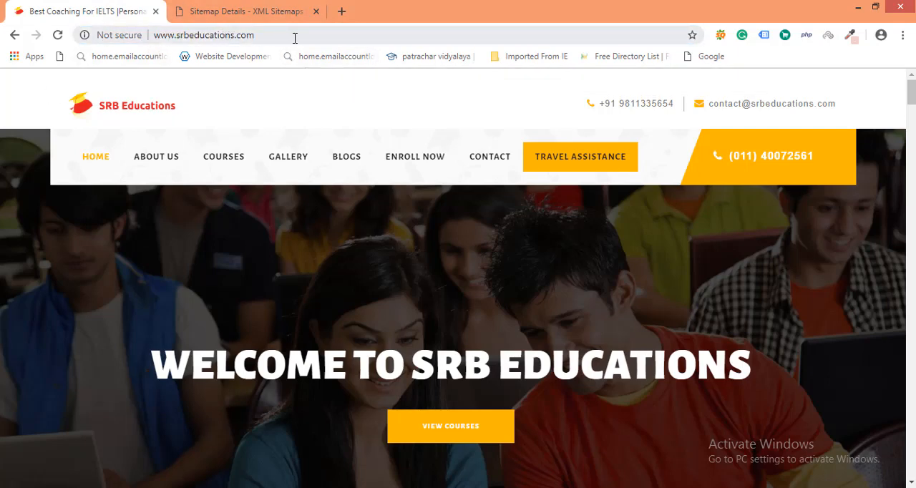
{"action": "left_click", "coordinate": [264, 35]}
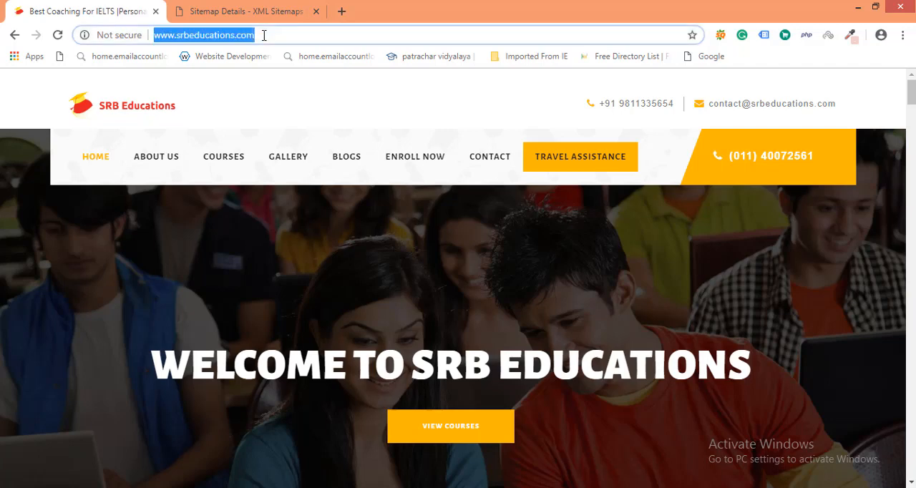
{"action": "left_click", "coordinate": [264, 35]}
{"action": "type", "text": "/"}
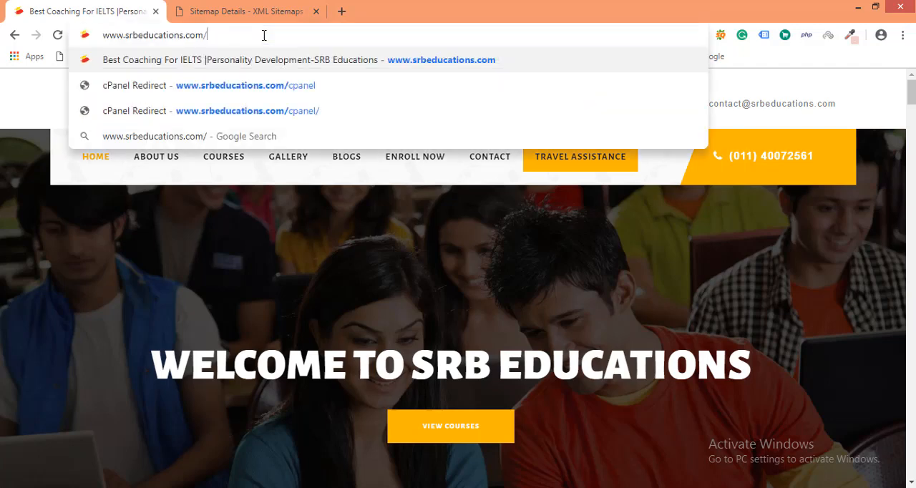
{"action": "type", "text": "cap"}
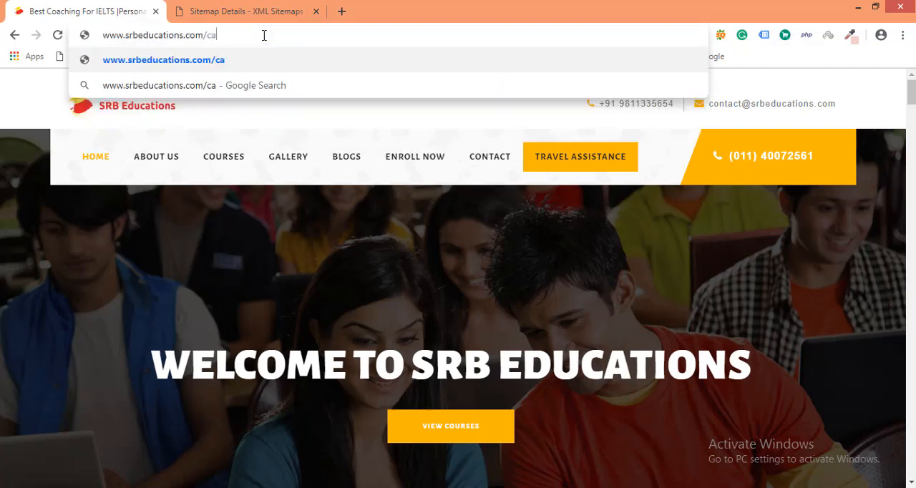
{"action": "key", "text": "BackSpace"}
{"action": "key", "text": "BackSpace"}
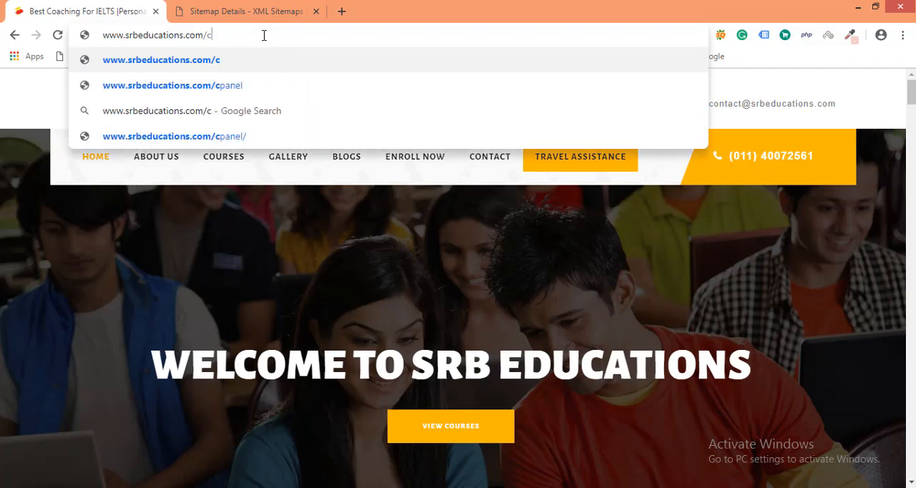
{"action": "key", "text": "BackSpace"}
{"action": "type", "text": "p"}
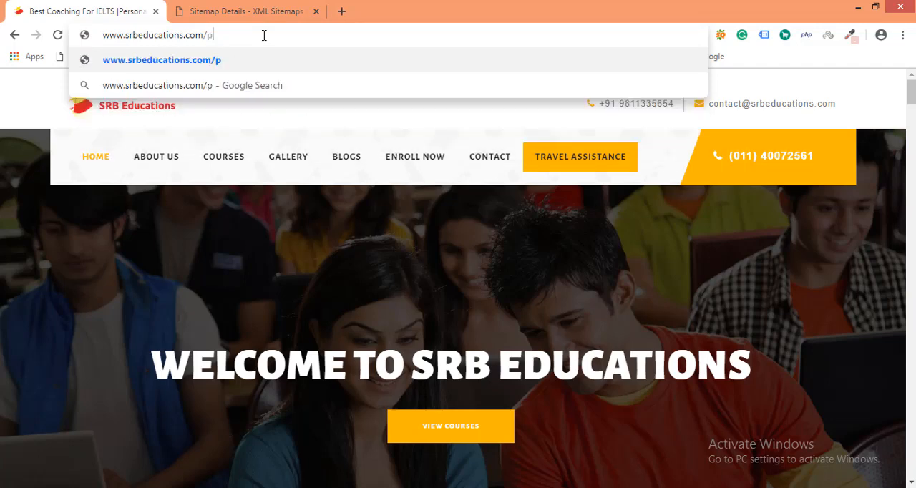
{"action": "key", "text": "BackSpace"}
{"action": "type", "text": "cpane"}
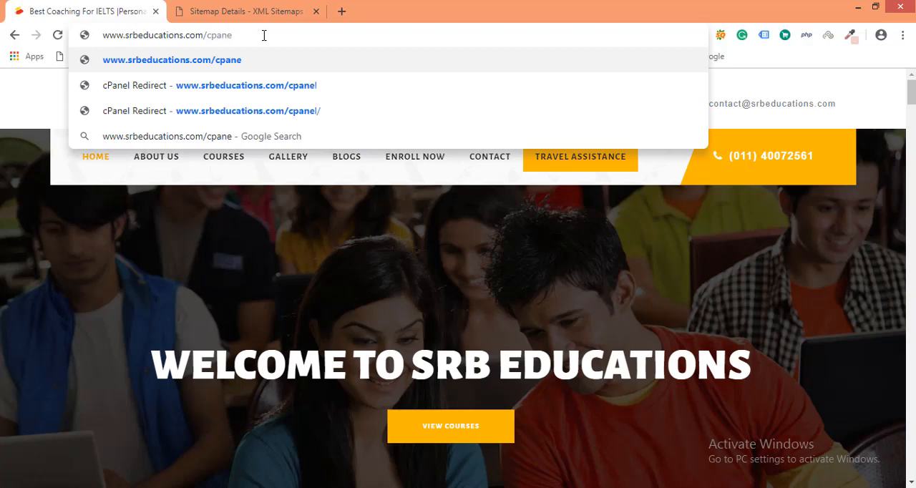
{"action": "type", "text": "l/"}
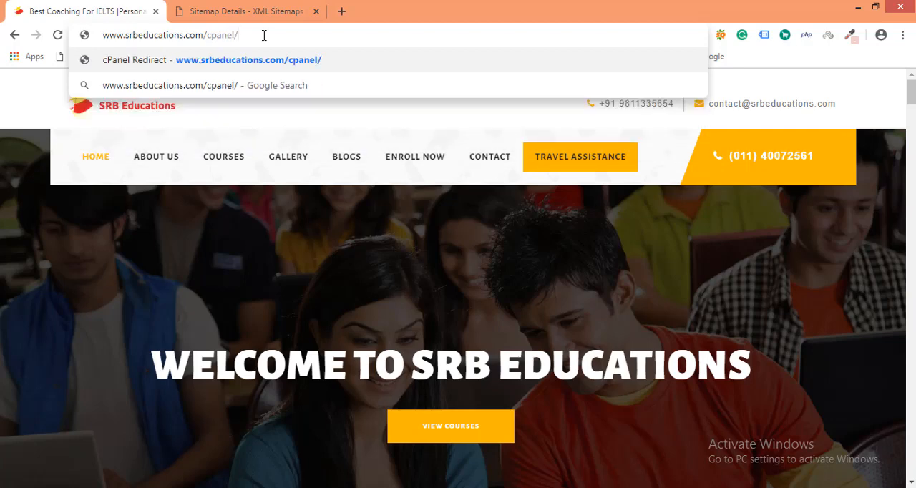
{"action": "key", "text": "Return"}
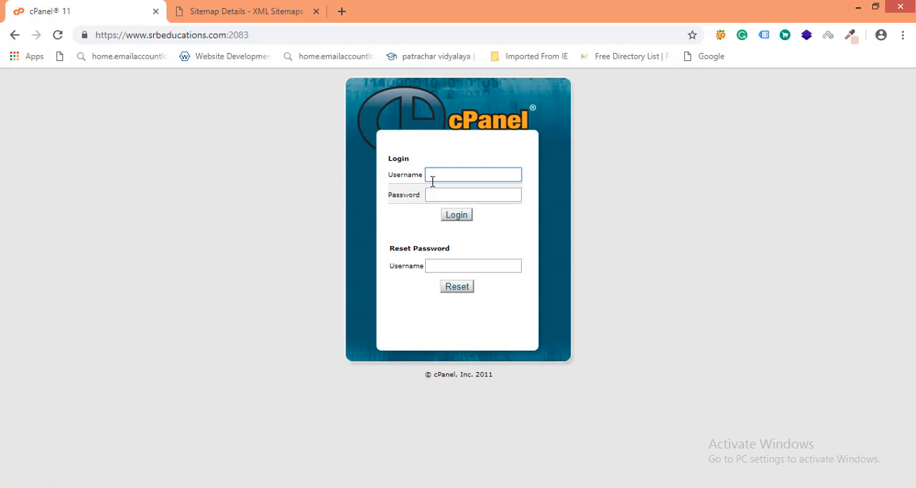
Copy the account username from HARTAA (1).txt on the desktop into the Username field of the cPanel login form.
{"action": "left_click", "coordinate": [858, 7]}
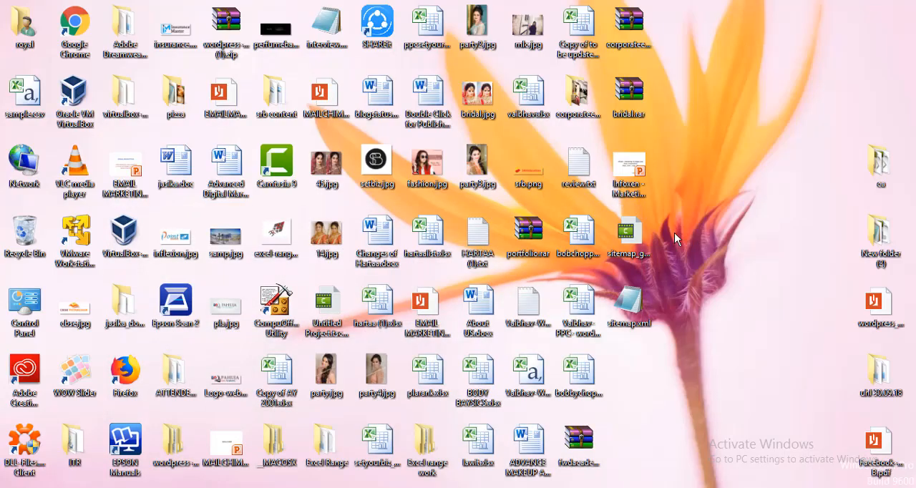
{"action": "double_click", "coordinate": [482, 248]}
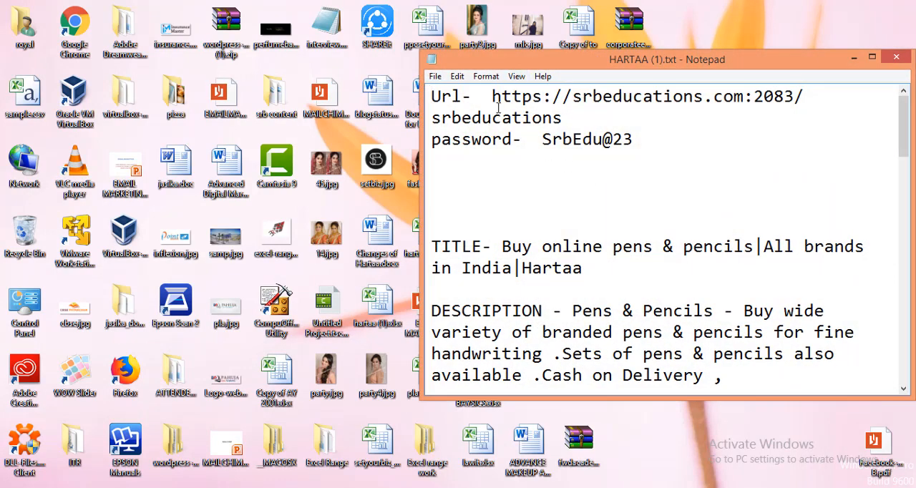
{"action": "left_click_drag", "start_coordinate": [563, 124], "coordinate": [414, 122]}
{"action": "right_click", "coordinate": [532, 115]}
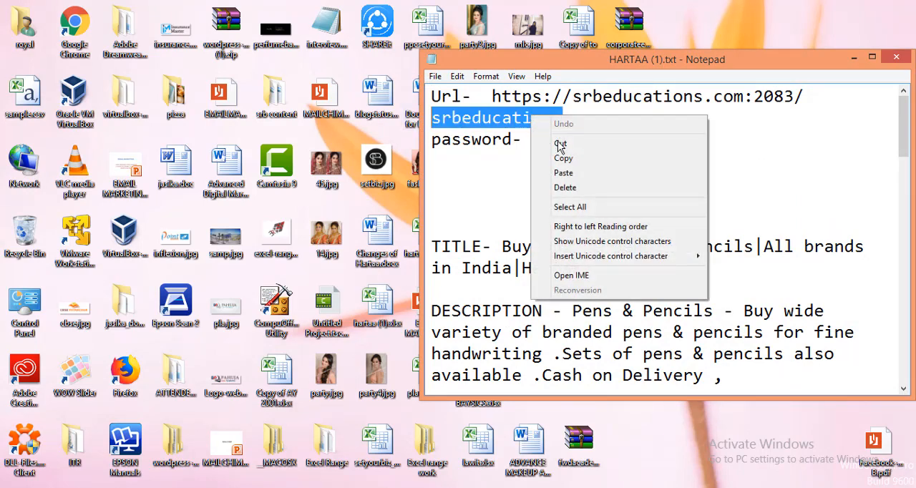
{"action": "left_click", "coordinate": [563, 160]}
{"action": "left_click", "coordinate": [236, 487]}
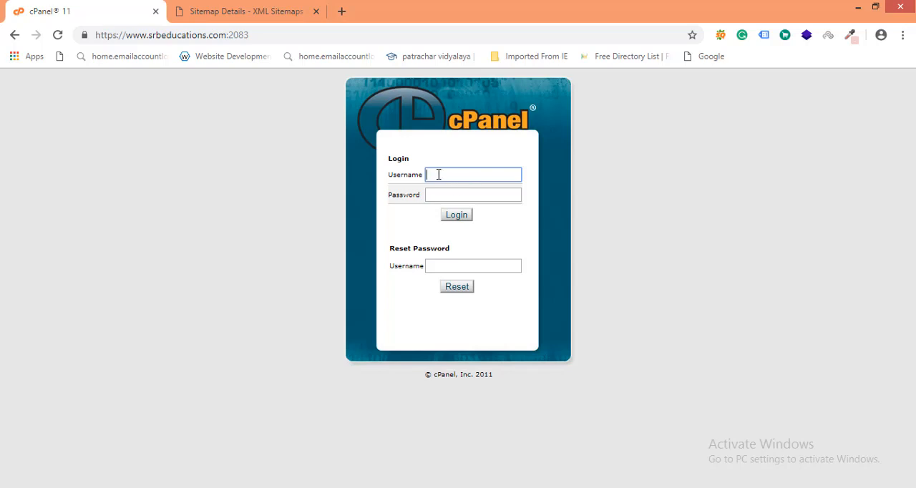
{"action": "right_click", "coordinate": [439, 175]}
{"action": "left_click", "coordinate": [481, 257]}
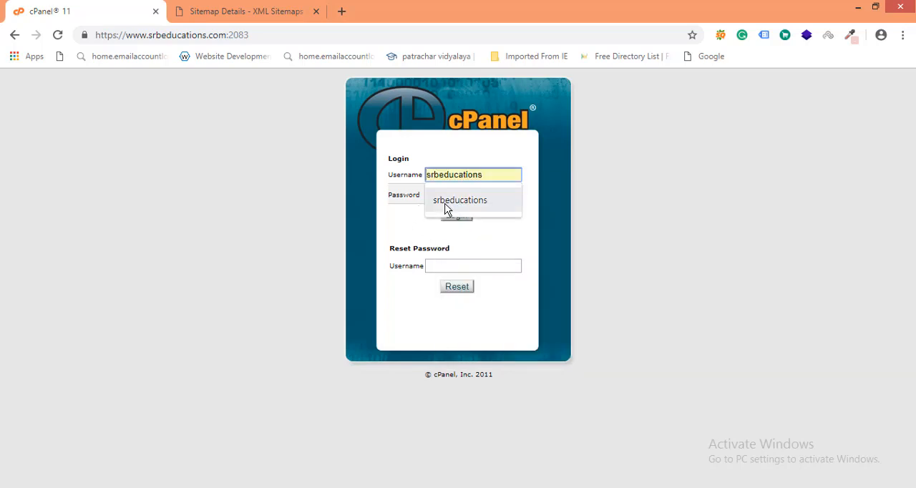
{"action": "left_click", "coordinate": [445, 208]}
Copy the account password from HARTAA (1).txt into the Password field and log in to cPanel.
{"action": "left_click", "coordinate": [432, 195]}
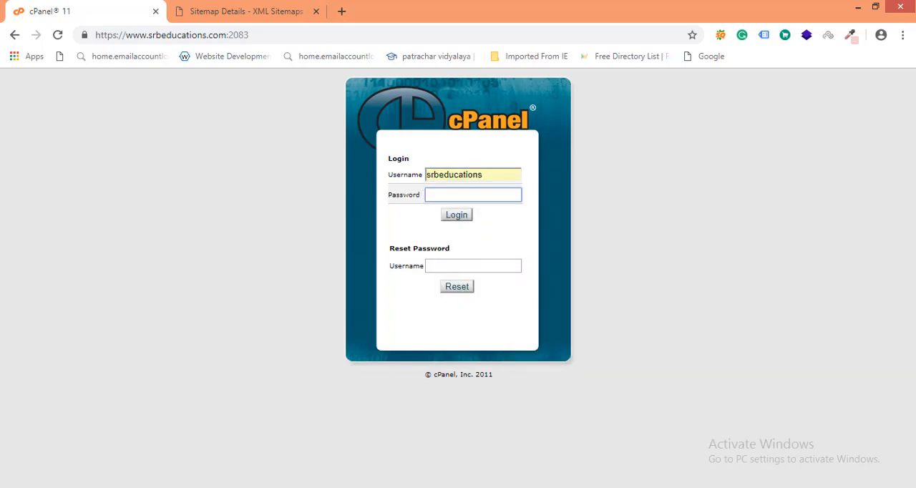
{"action": "left_click", "coordinate": [521, 437]}
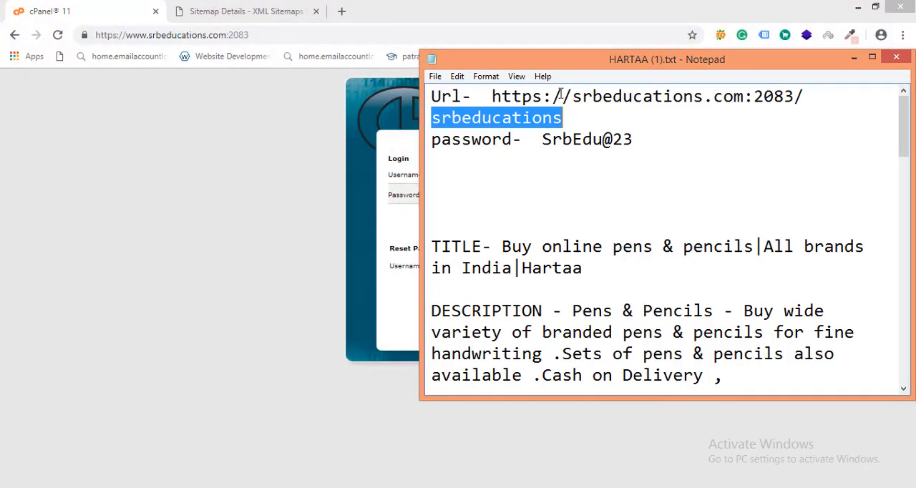
{"action": "left_click_drag", "start_coordinate": [542, 139], "coordinate": [641, 136]}
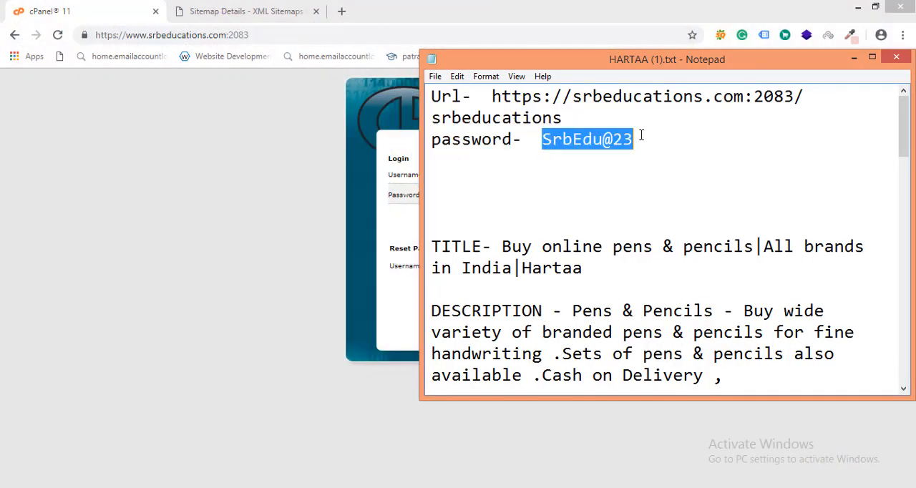
{"action": "right_click", "coordinate": [619, 136]}
{"action": "left_click", "coordinate": [648, 175]}
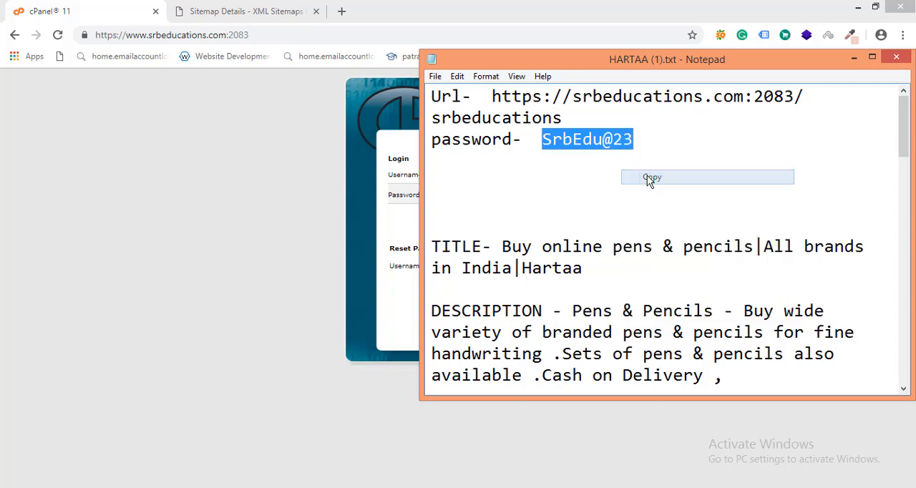
{"action": "left_click", "coordinate": [854, 57]}
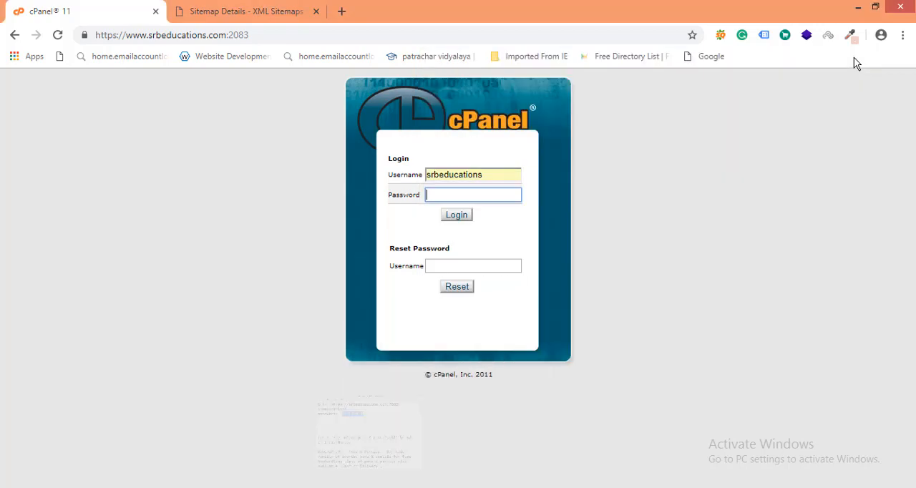
{"action": "left_click", "coordinate": [433, 194]}
{"action": "right_click", "coordinate": [433, 194]}
{"action": "left_click", "coordinate": [468, 261]}
{"action": "left_click", "coordinate": [457, 215]}
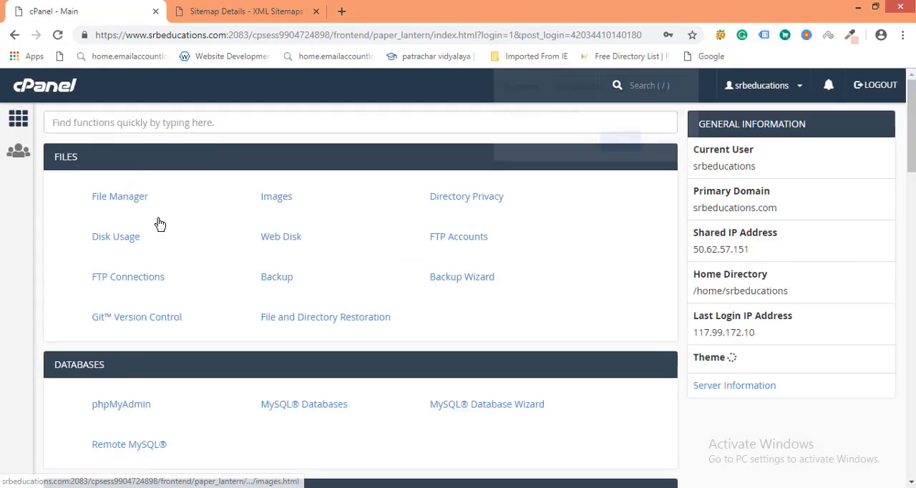
Open cPanel's File Manager and reload it until the home directory's contents are listed, dismissing any error alerts.
{"action": "left_click", "coordinate": [679, 142]}
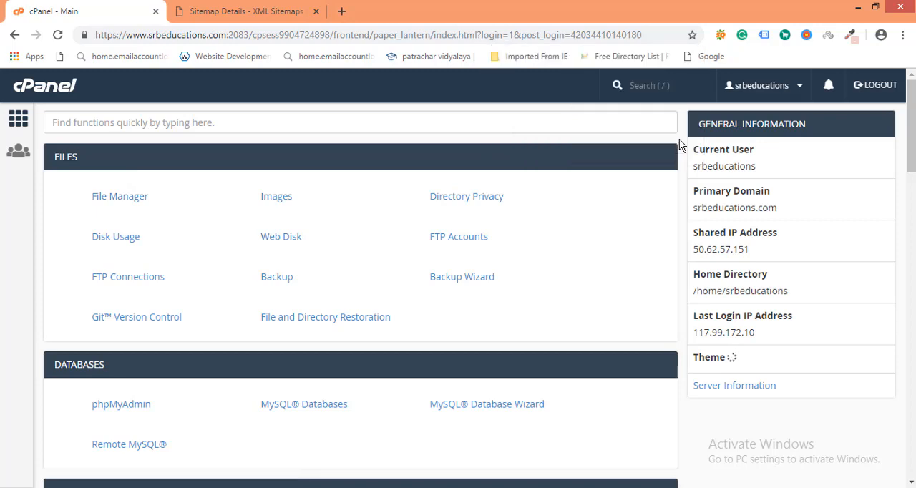
{"action": "left_click", "coordinate": [119, 201]}
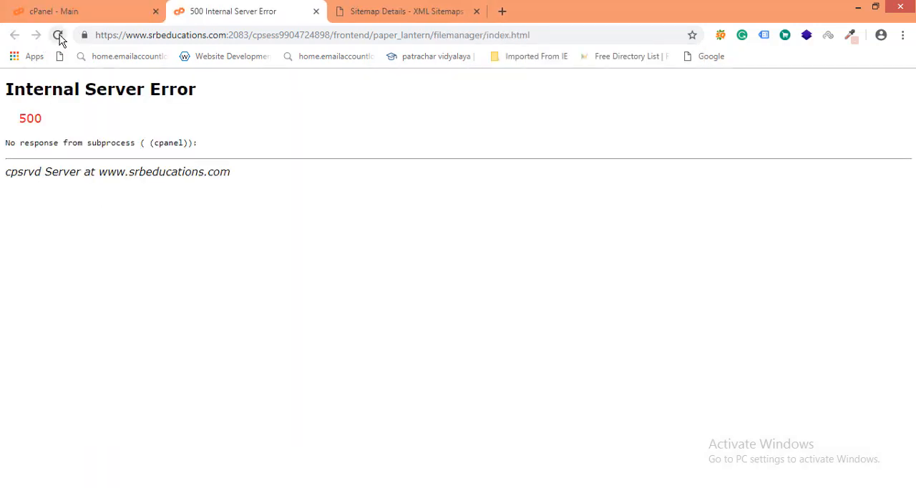
{"action": "left_click", "coordinate": [57, 35]}
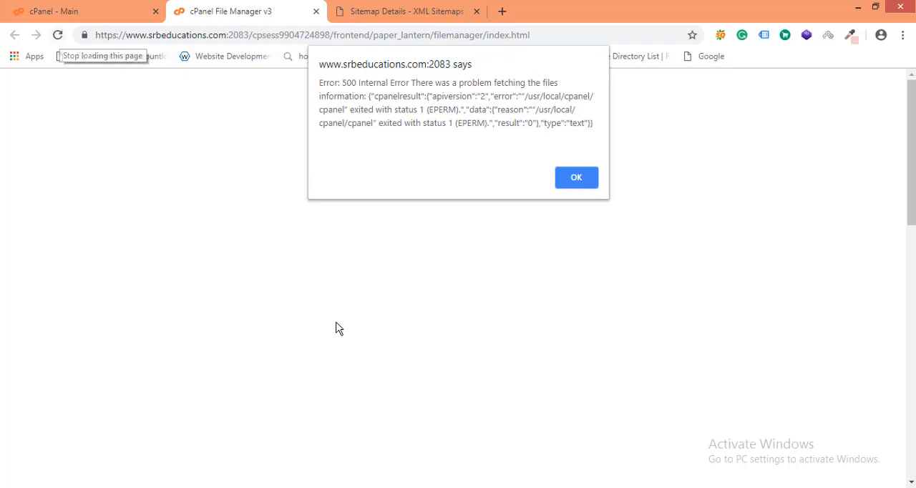
{"action": "left_click", "coordinate": [576, 178]}
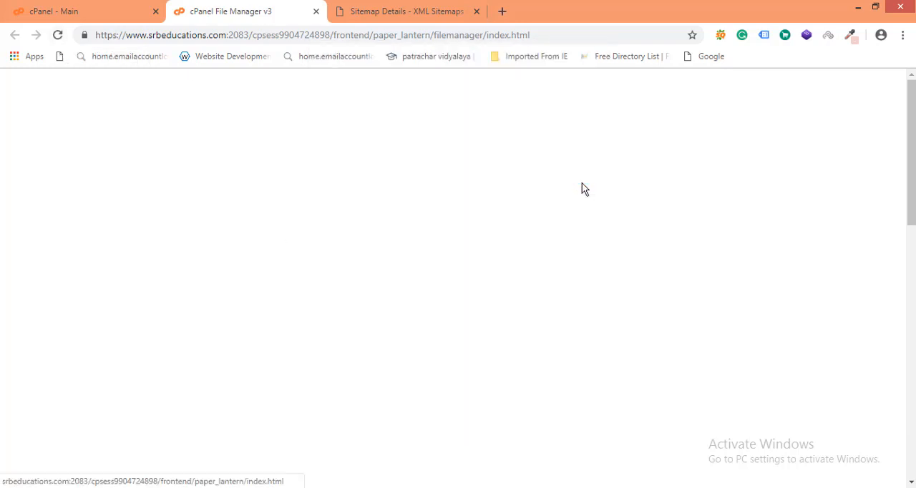
{"action": "left_click", "coordinate": [56, 35]}
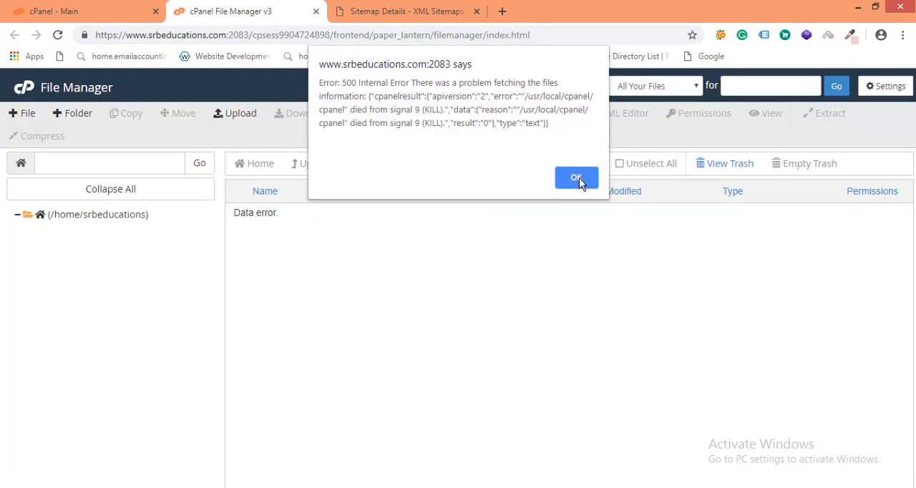
{"action": "left_click", "coordinate": [579, 177]}
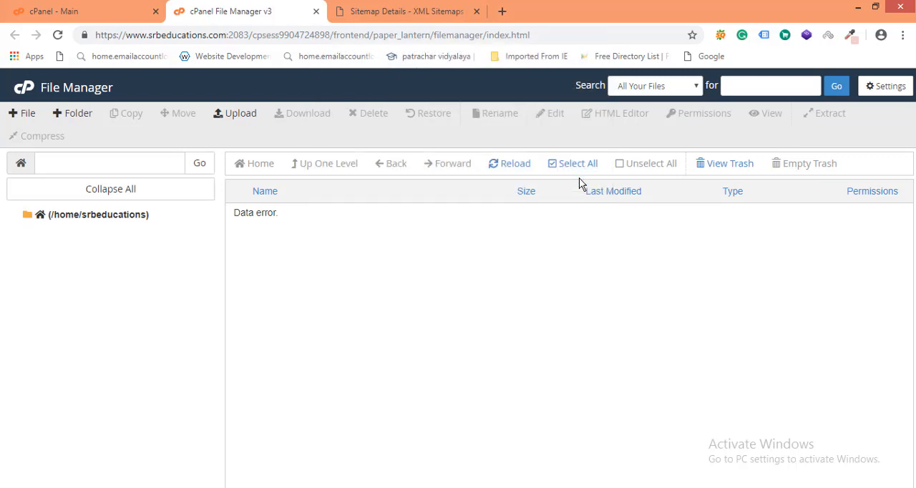
{"action": "left_click", "coordinate": [60, 37]}
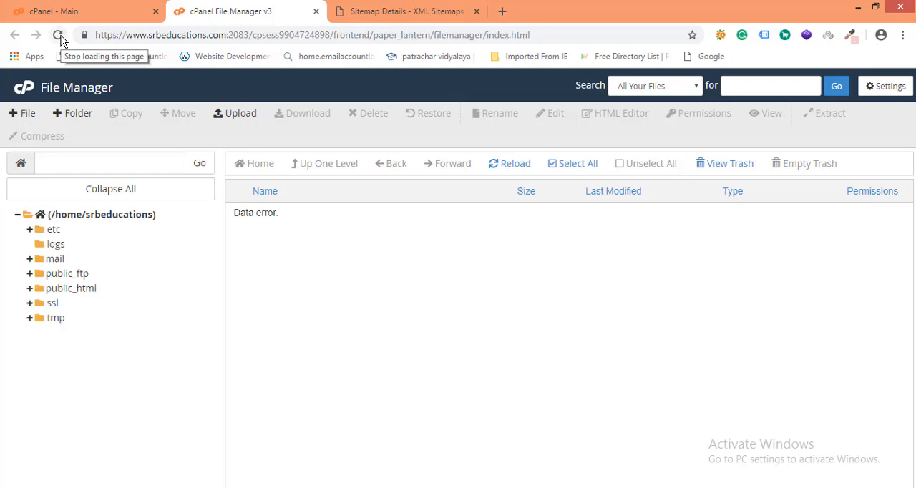
{"action": "left_click", "coordinate": [39, 293]}
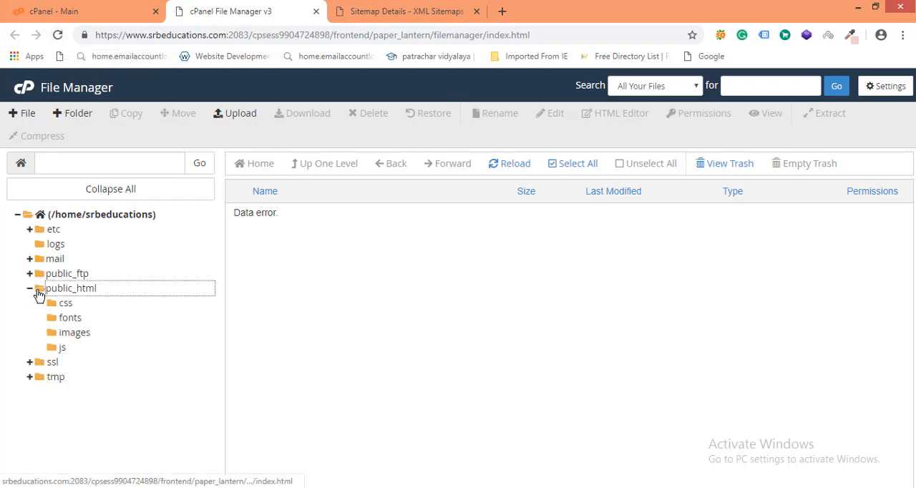
{"action": "left_click", "coordinate": [59, 38]}
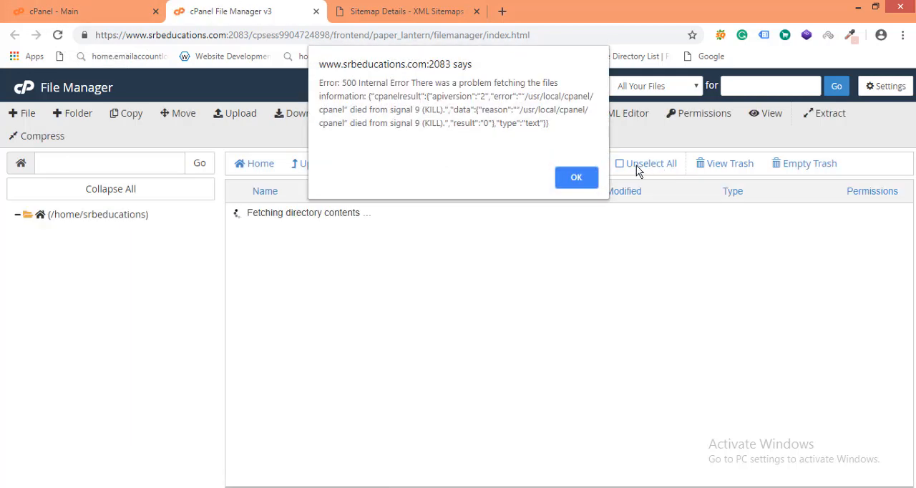
{"action": "left_click", "coordinate": [586, 179]}
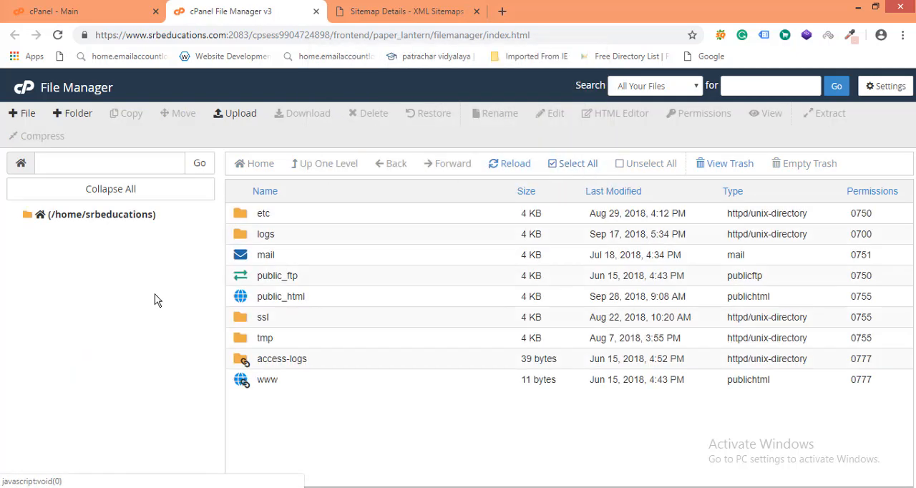
Open the public_html folder in File Manager and bring up its file upload page.
{"action": "left_click", "coordinate": [243, 299]}
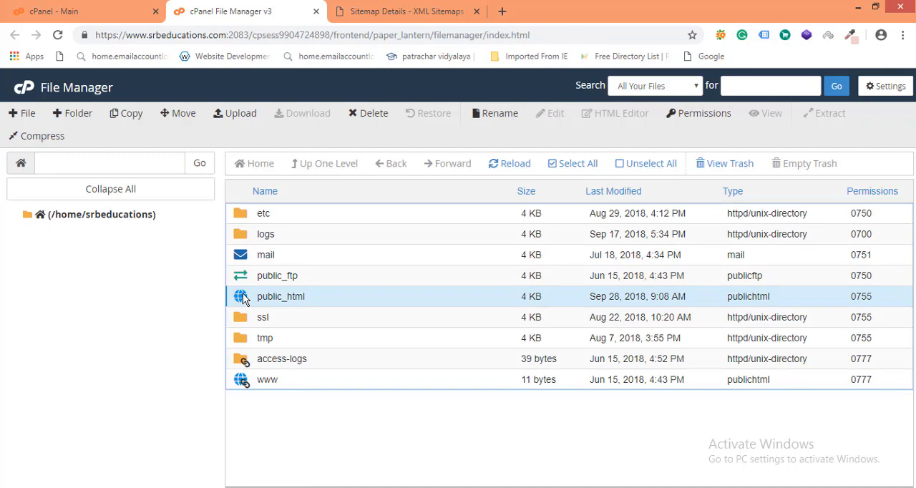
{"action": "double_click", "coordinate": [243, 299]}
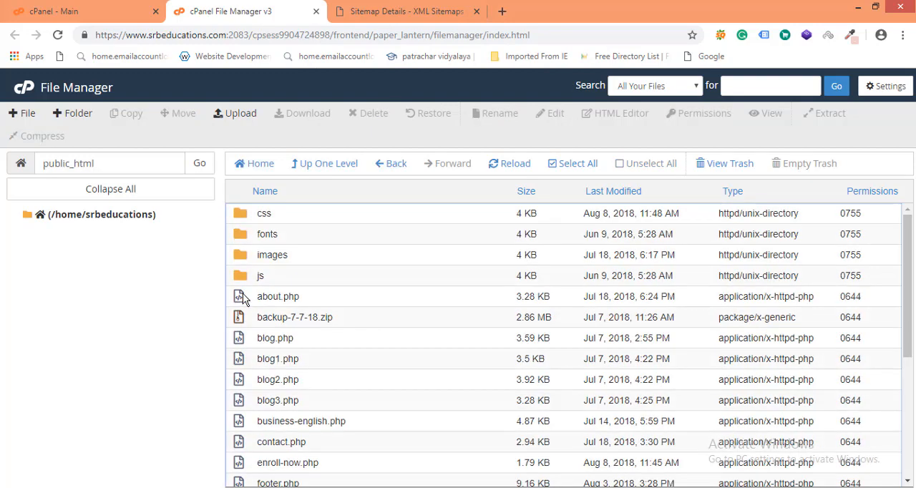
{"action": "left_click", "coordinate": [239, 116]}
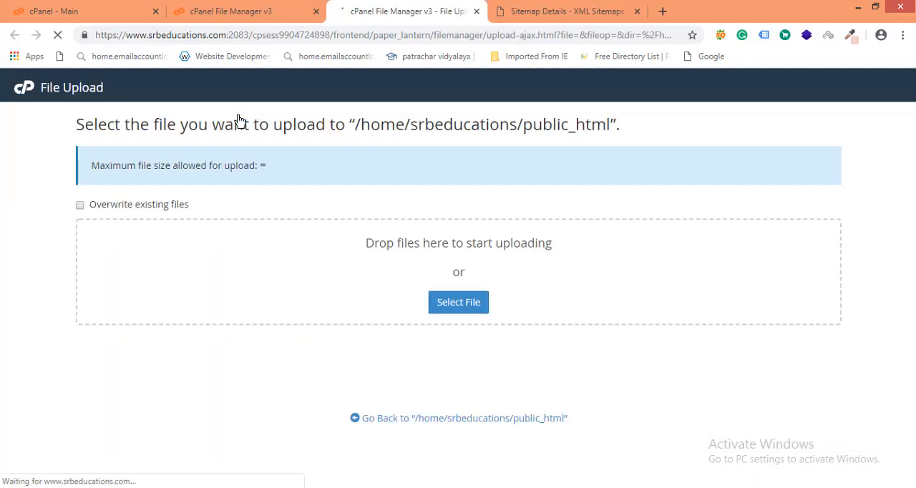
Upload sitemap.xml from the Desktop to /home/srbeducations/public_html and dismiss any error alert.
{"action": "left_click", "coordinate": [453, 309]}
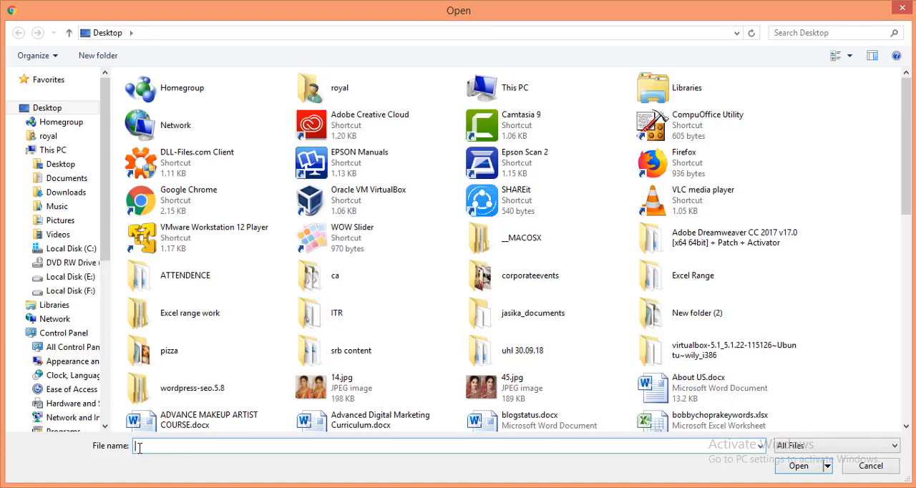
{"action": "left_click", "coordinate": [139, 448]}
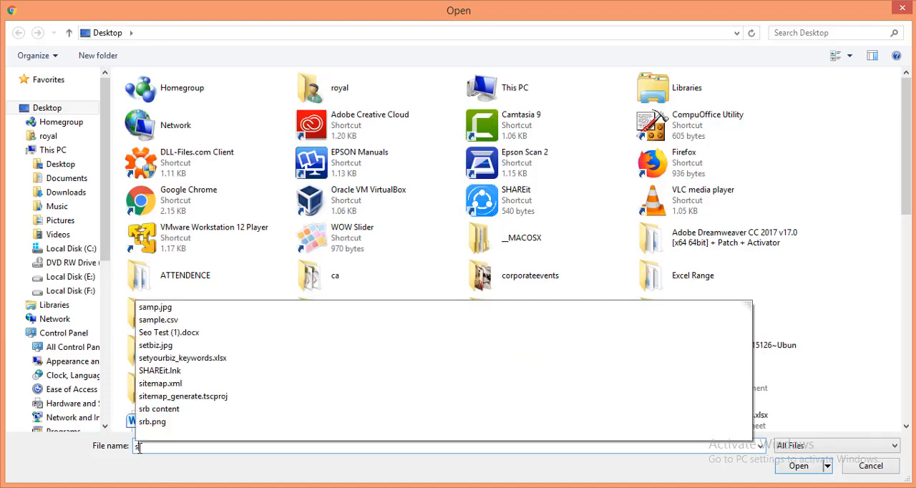
{"action": "type", "text": "site"}
{"action": "key", "text": "Down"}
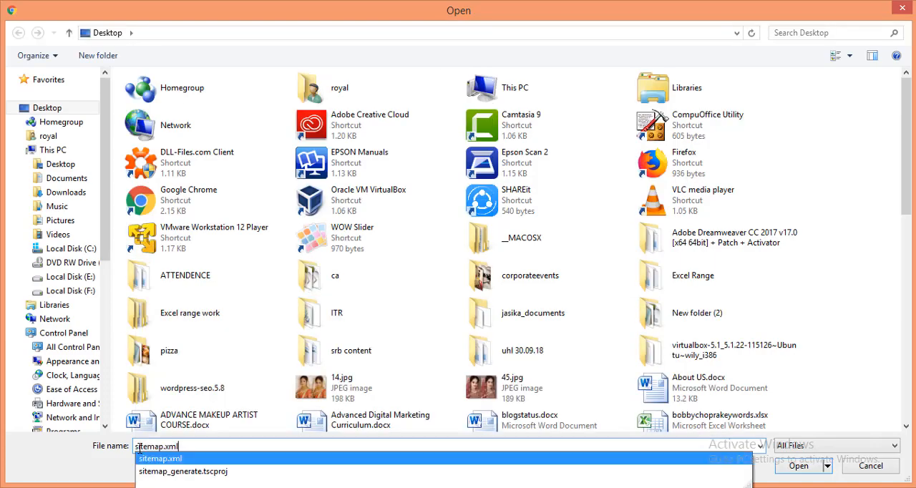
{"action": "key", "text": "Return"}
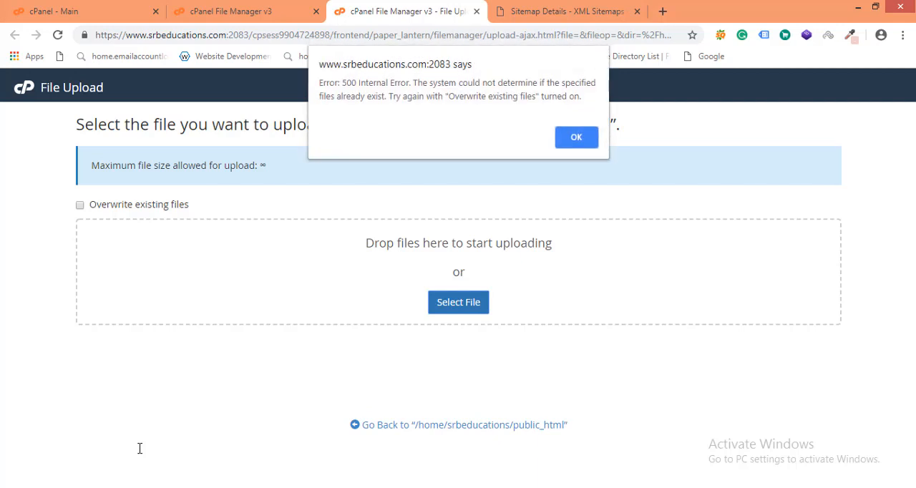
{"action": "left_click", "coordinate": [576, 138]}
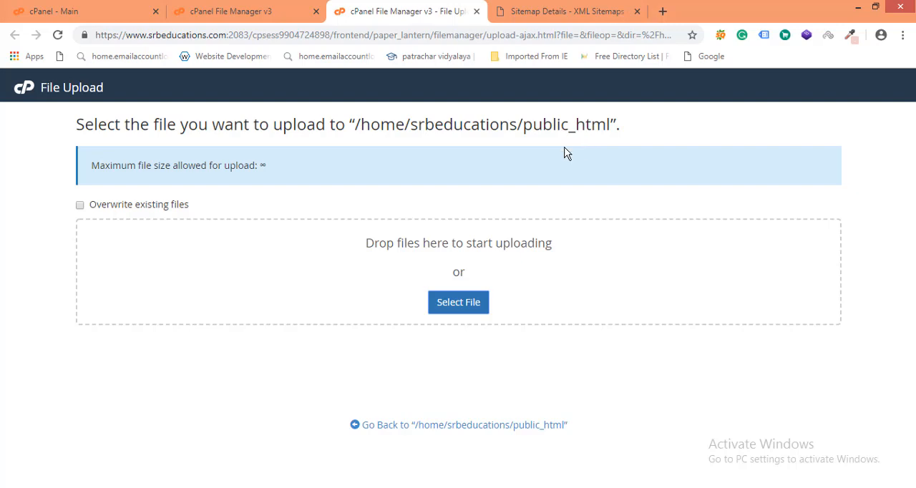
Try uploading sitemap.xml from the Desktop to public_html again, reload the upload page and return to the folder listing.
{"action": "left_click", "coordinate": [460, 303]}
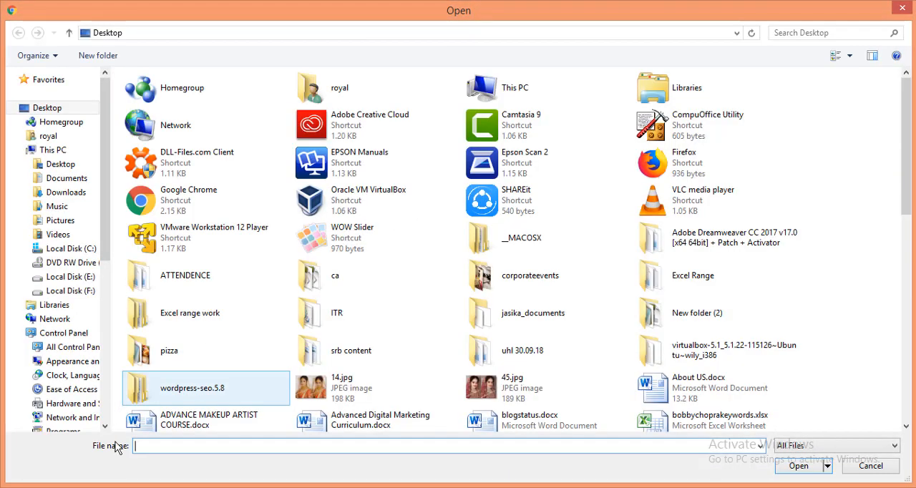
{"action": "type", "text": "sitemap"}
{"action": "key", "text": "Down"}
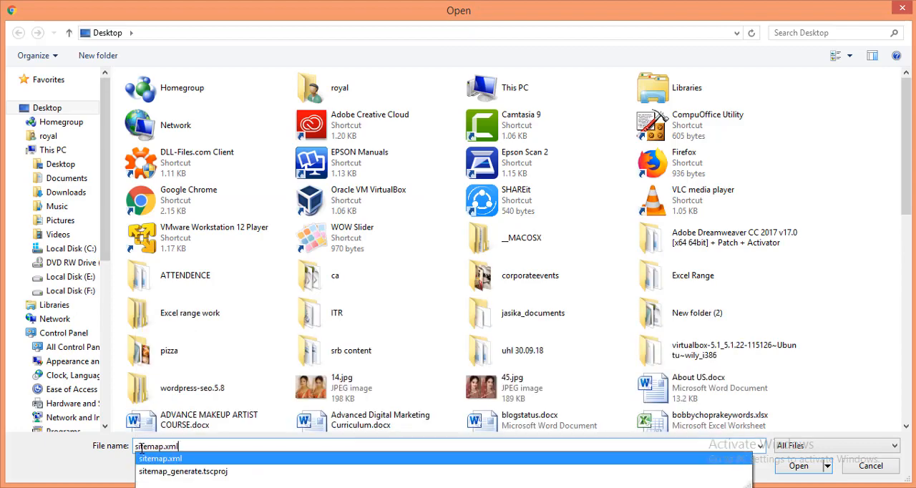
{"action": "key", "text": "Return"}
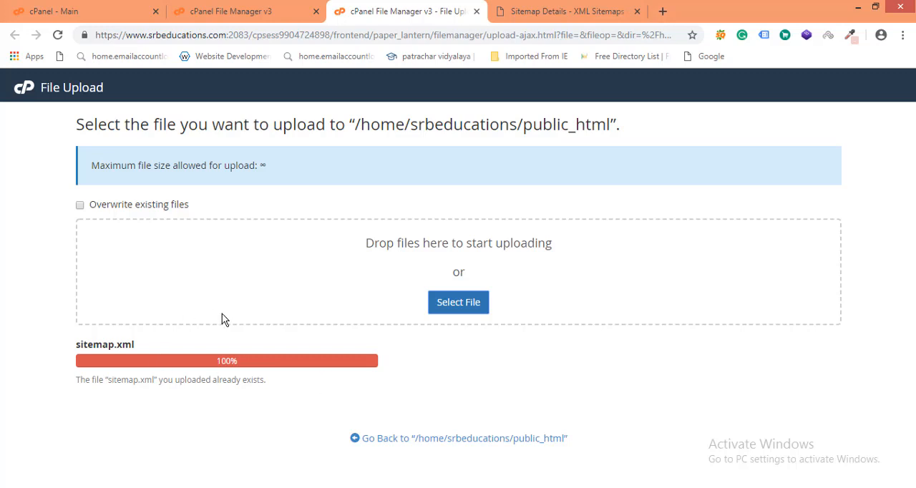
{"action": "left_click", "coordinate": [59, 37]}
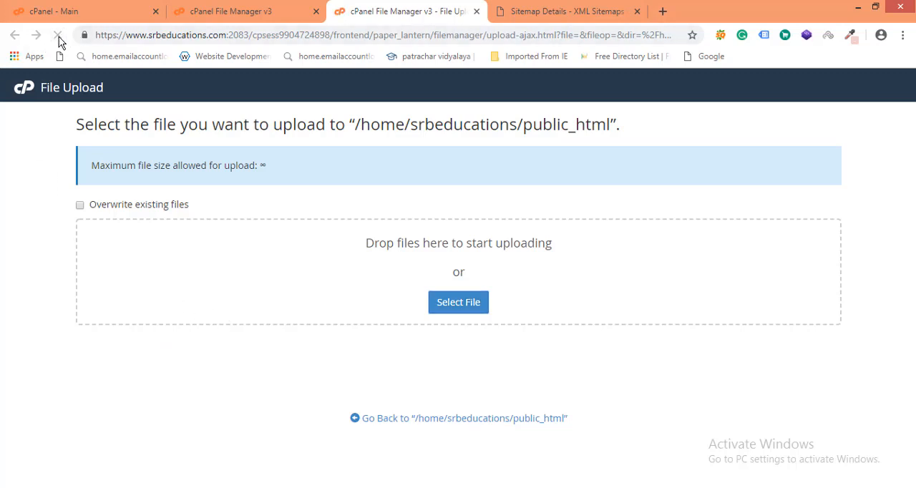
{"action": "left_click", "coordinate": [253, 14]}
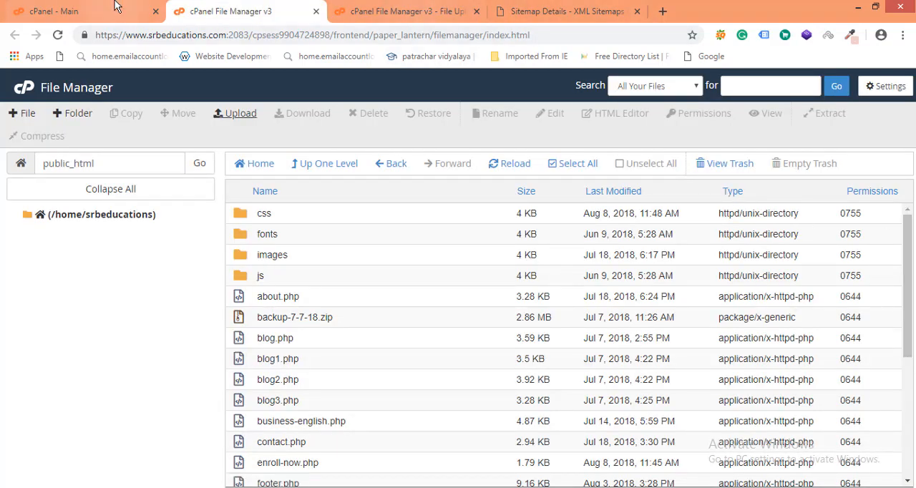
{"action": "left_click", "coordinate": [639, 13]}
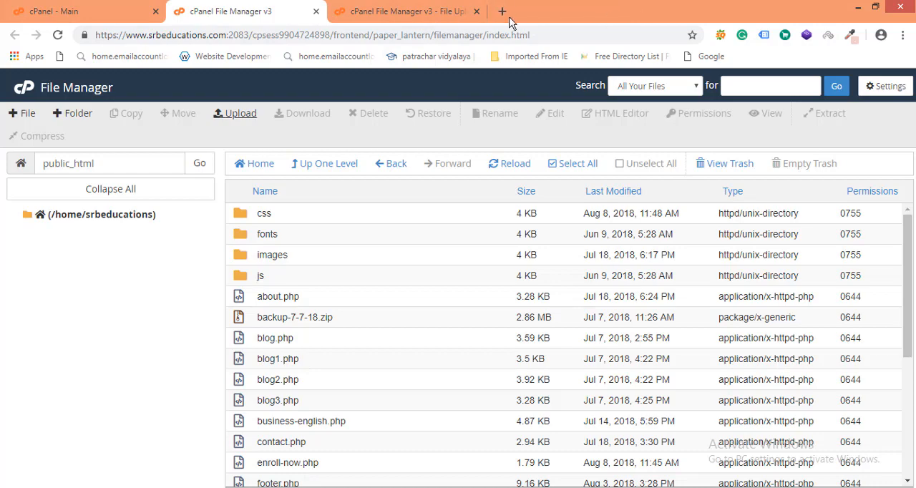
{"action": "left_click", "coordinate": [505, 11]}
{"action": "type", "text": "www."}
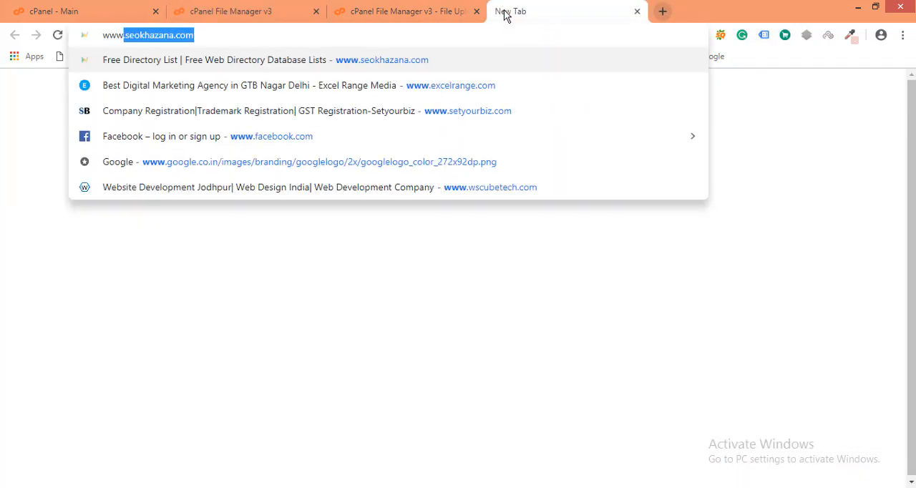
{"action": "type", "text": "srb"}
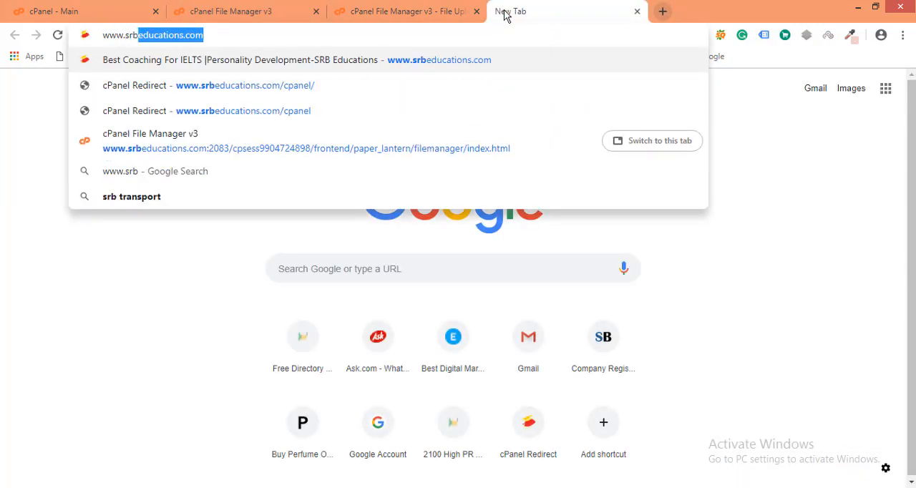
{"action": "key", "text": "Return"}
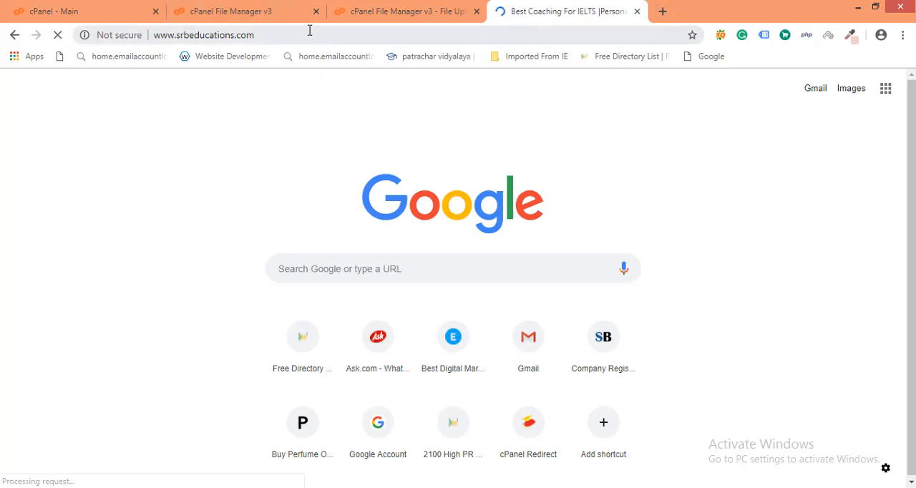
{"action": "double_click", "coordinate": [263, 36]}
{"action": "left_click", "coordinate": [263, 36]}
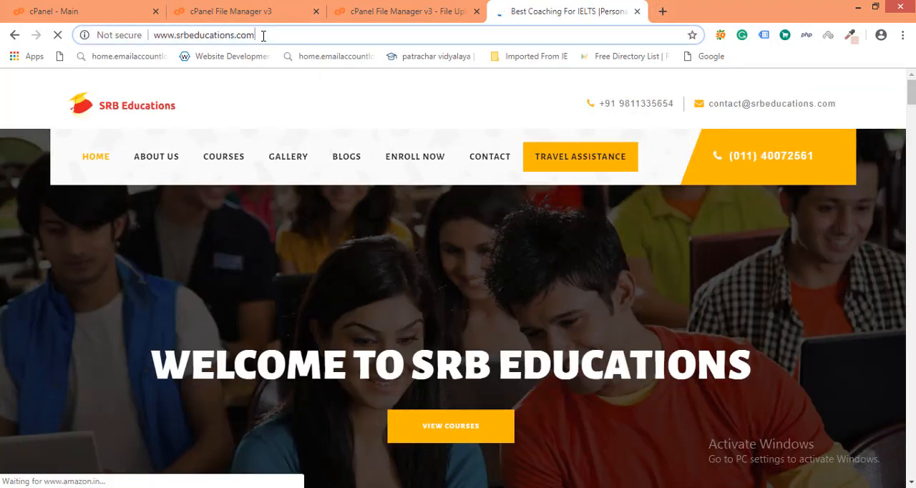
{"action": "type", "text": "/"}
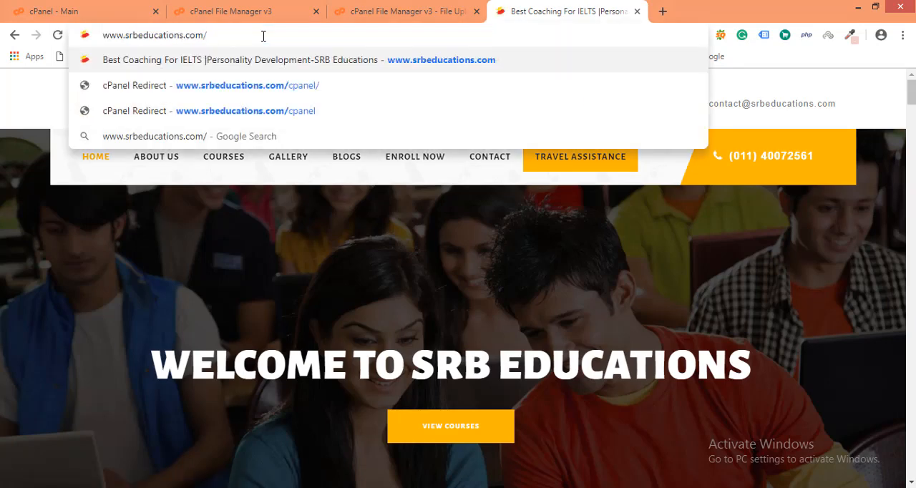
{"action": "type", "text": "sitema"}
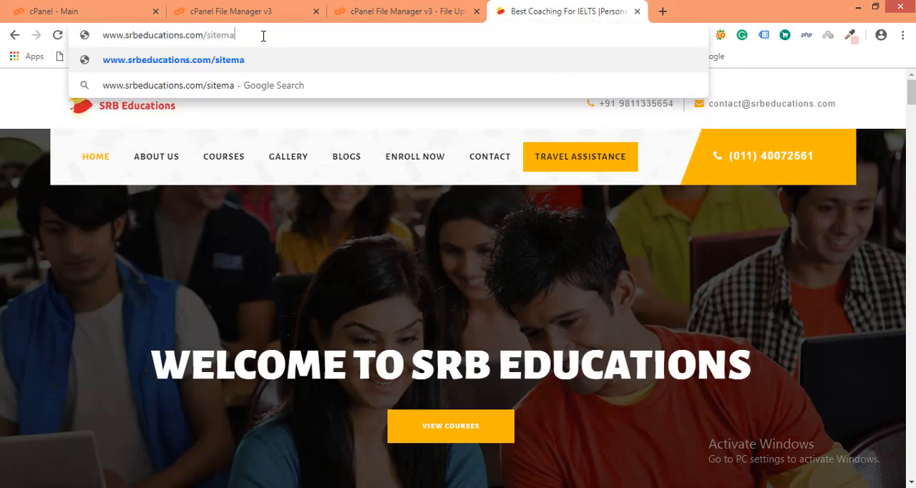
{"action": "key", "text": "BackSpace"}
{"action": "type", "text": "ap"}
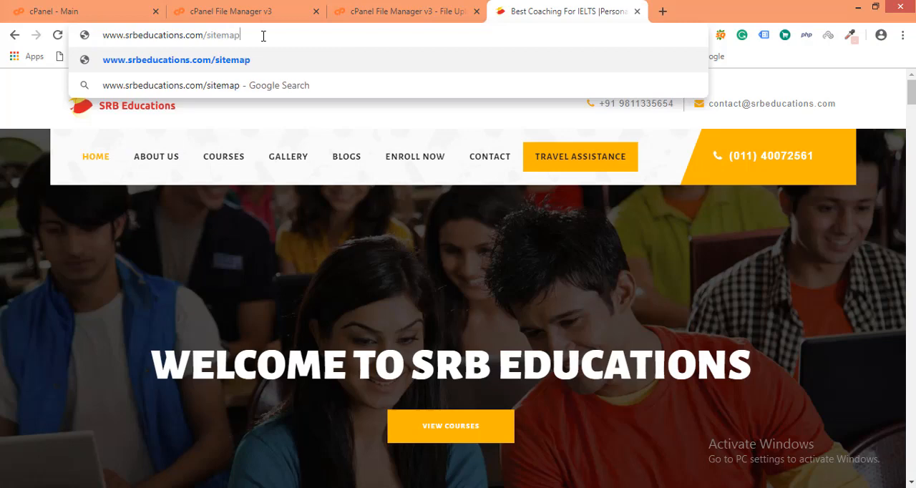
{"action": "type", "text": ".xml"}
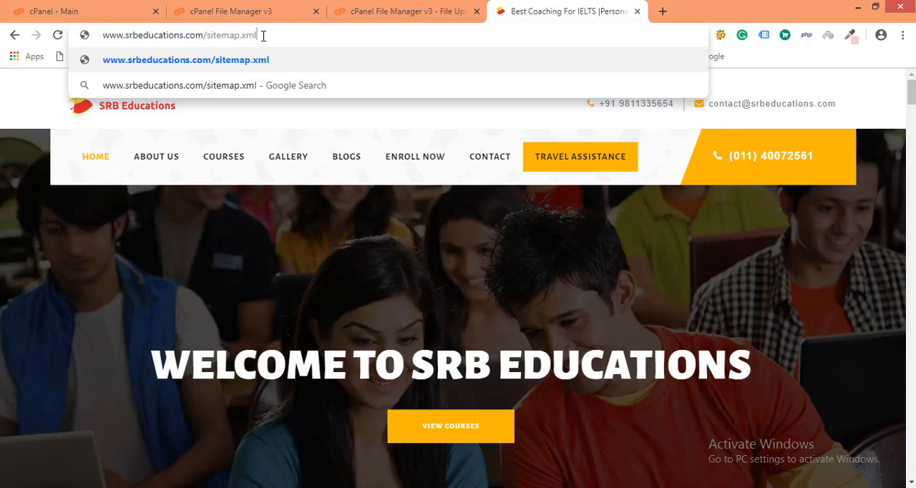
{"action": "key", "text": "Return"}
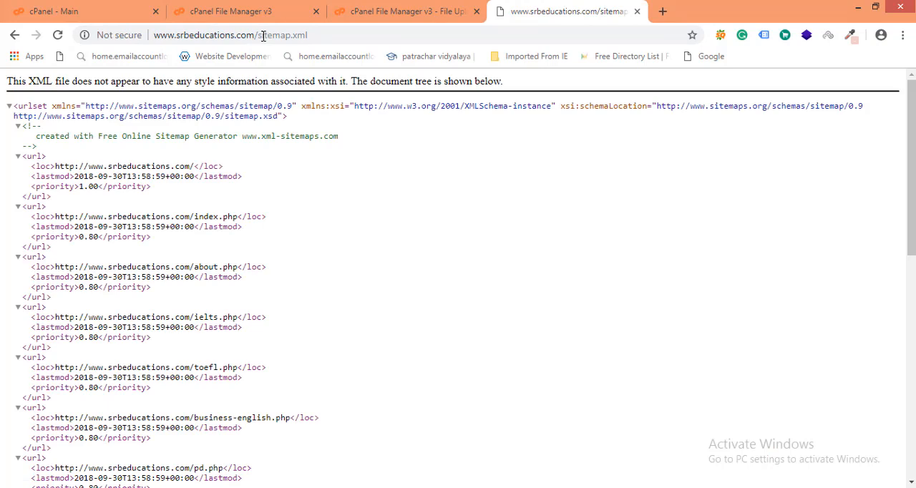
{"action": "left_click", "coordinate": [335, 487]}
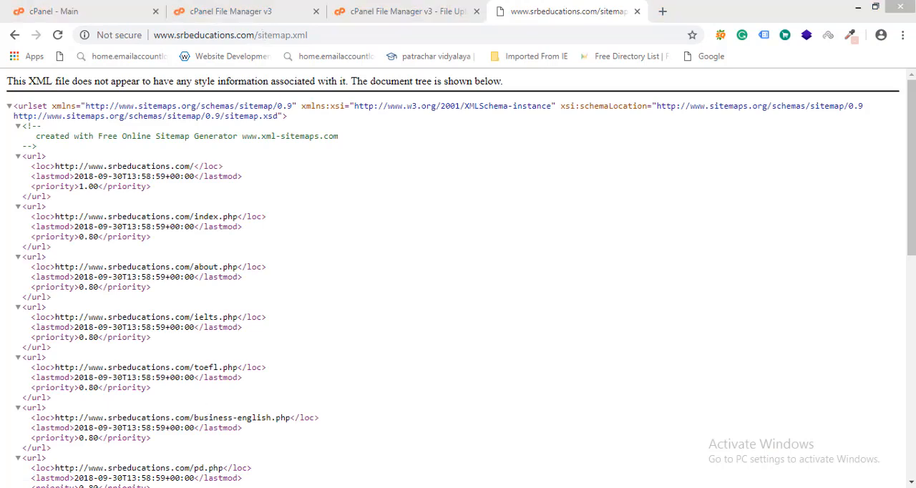